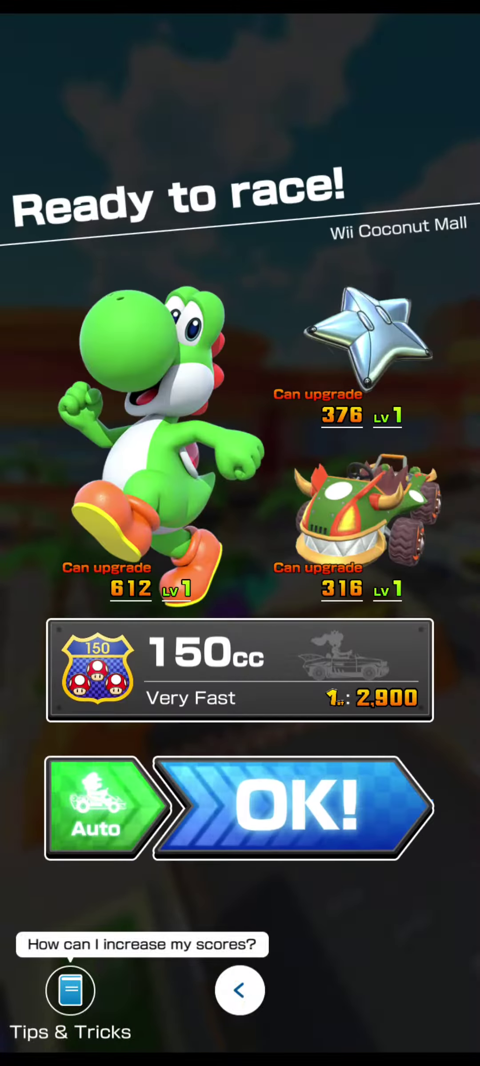
- Confirm the Ready to race screen to start Yoshi's 150cc Wii Coconut Mall race
{"action": "left_click", "coordinate": [292, 807]}
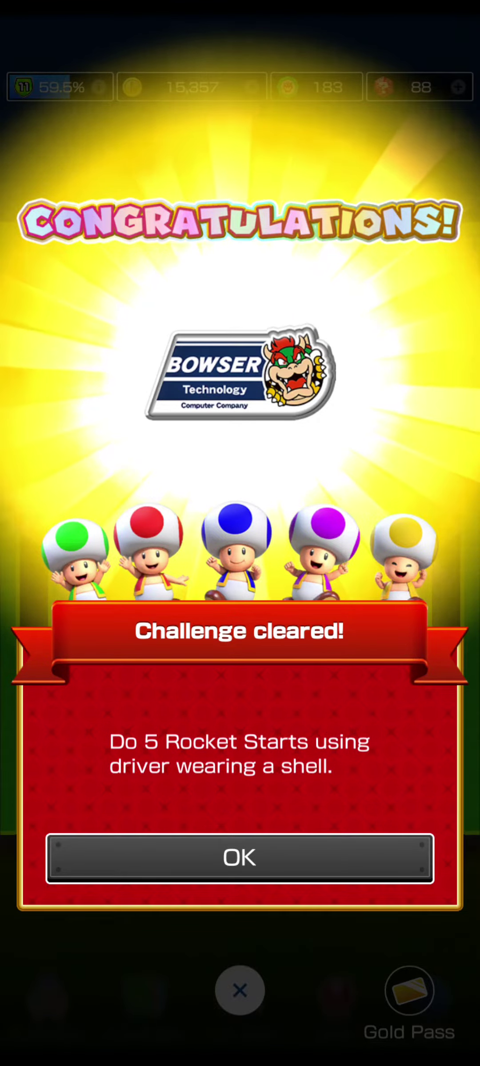
- Dismiss the Rocket Starts Challenge cleared popup and close Tour Challenges back to Mii Cup
{"action": "left_click", "coordinate": [239, 858]}
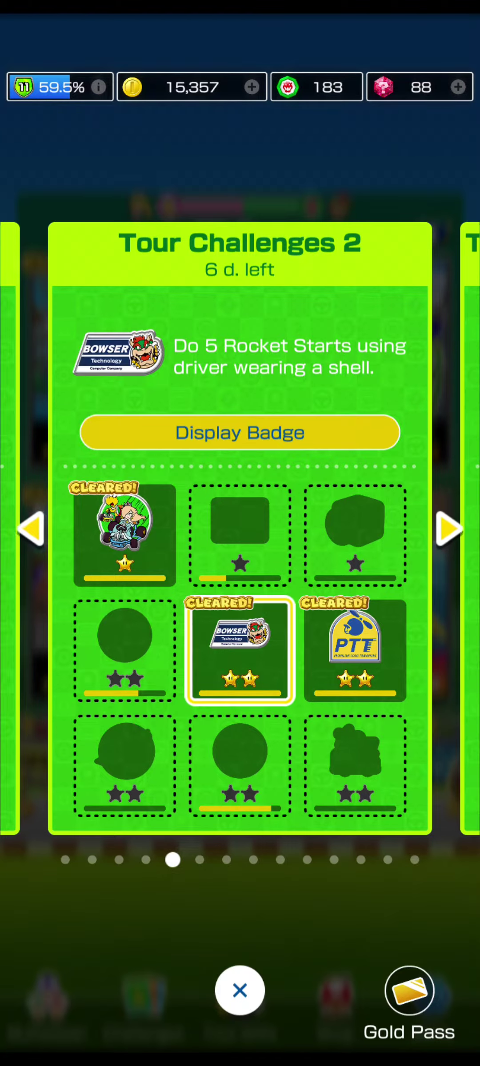
{"action": "left_click", "coordinate": [239, 991]}
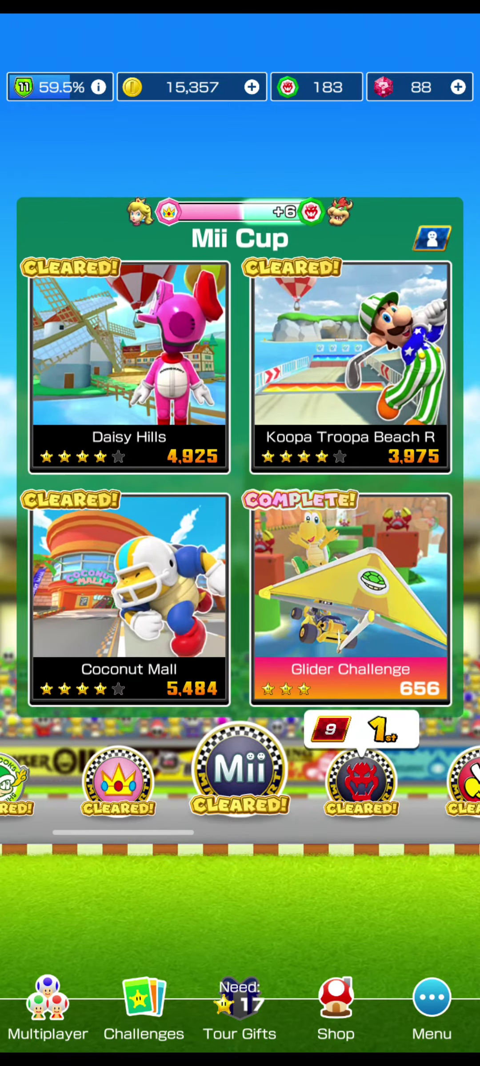